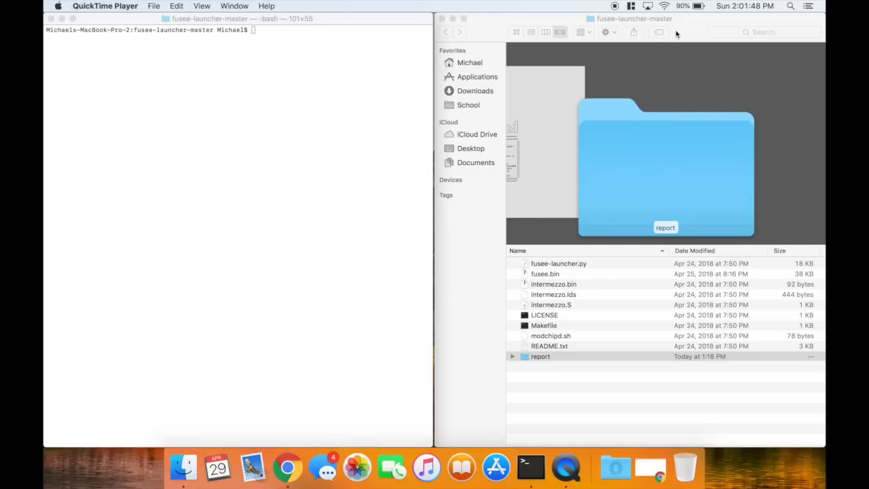
Bring the Terminal window in the fusee-launcher-master folder to the front
left_click(269, 175)
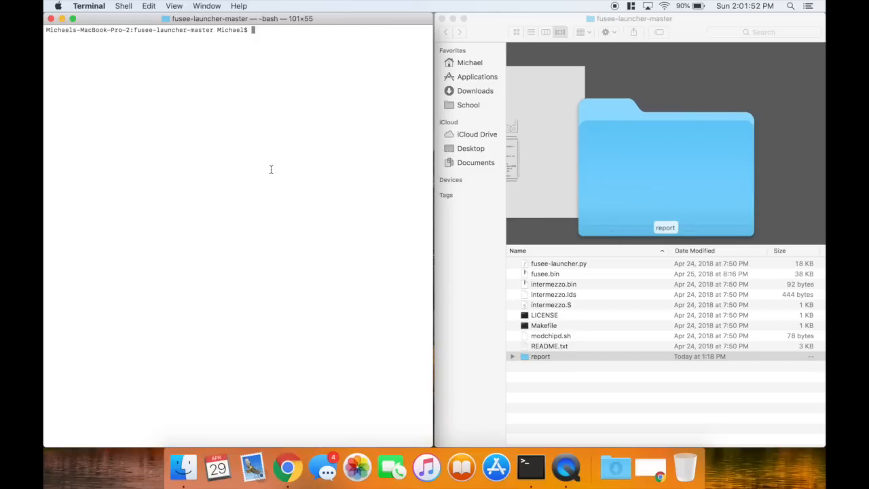